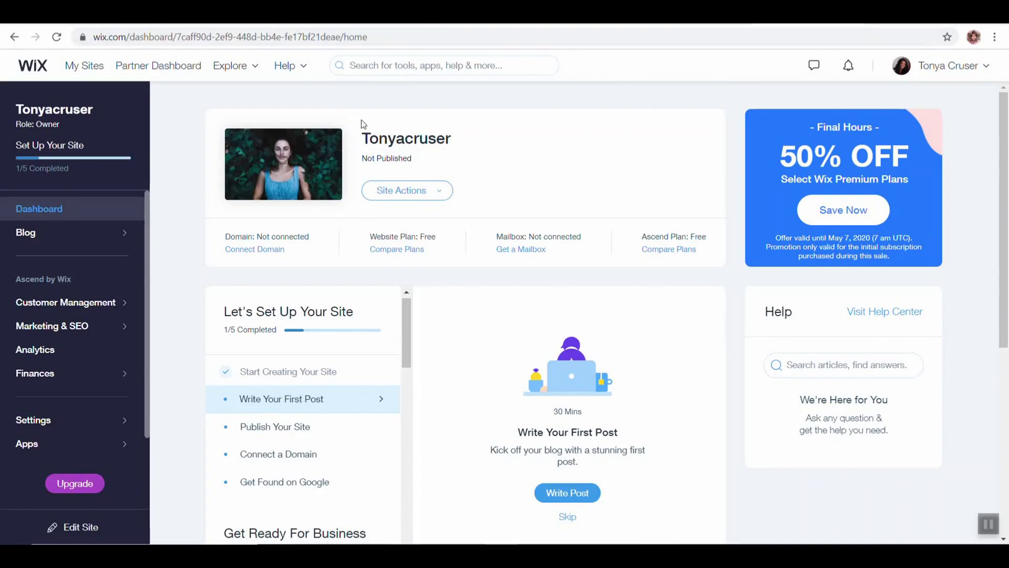
- Open the ZOE MARKS site from My Sites in Wix Editor, on its Welcome page
left_click(84, 67)
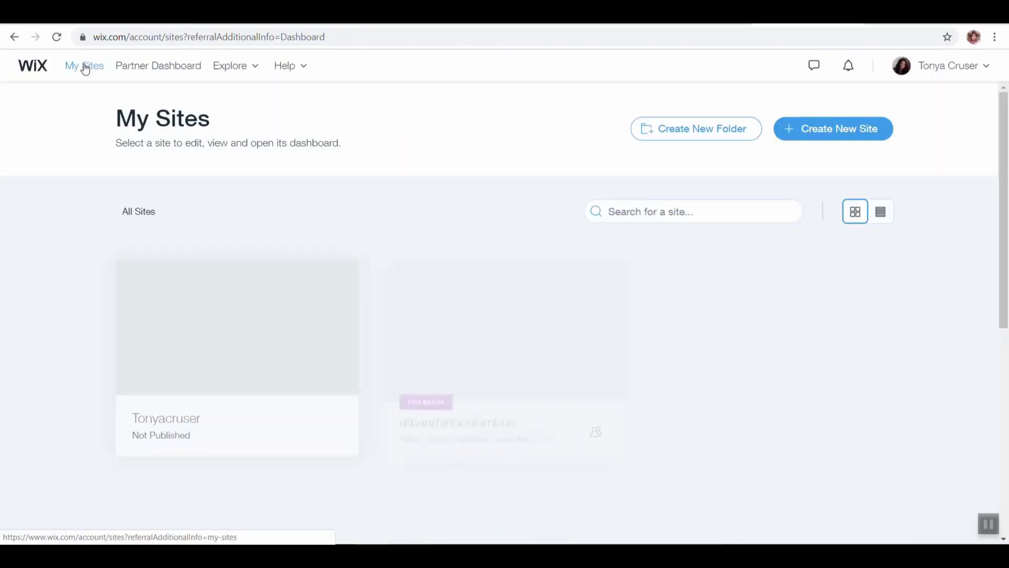
mouse_move(240, 315)
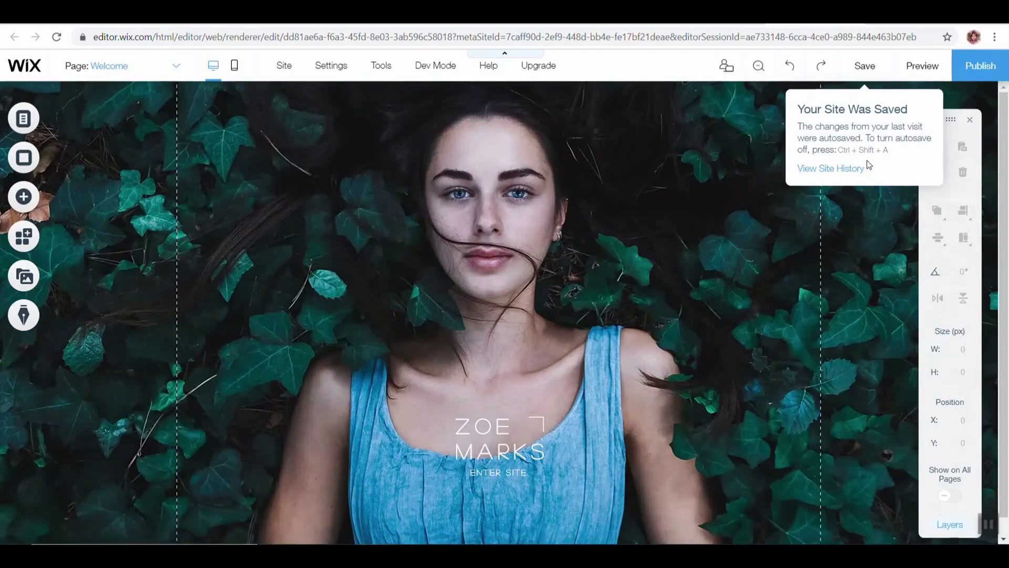
left_click(174, 65)
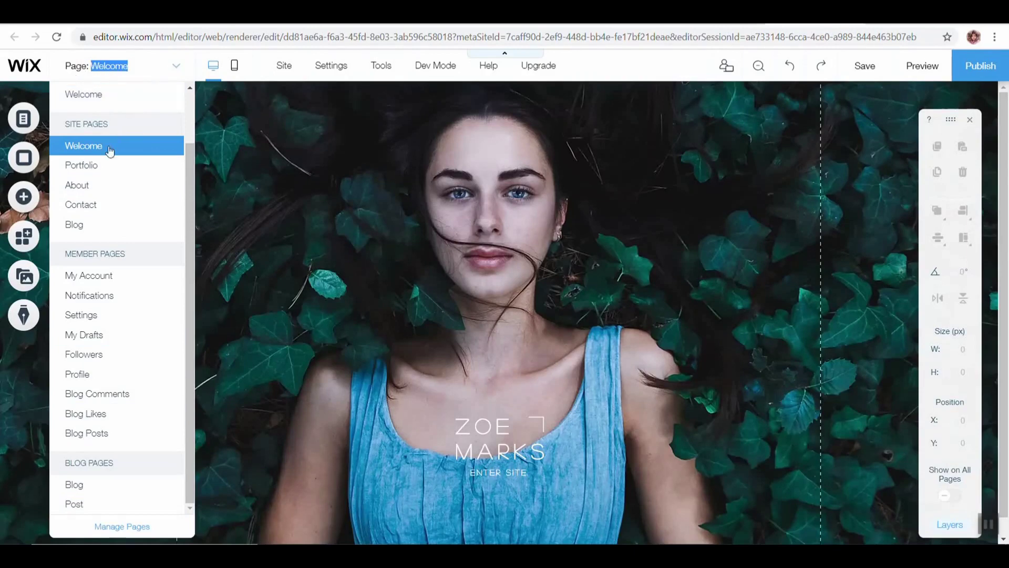
- Switch the canvas to the About page and select its ABOUT ME heading
left_click(97, 186)
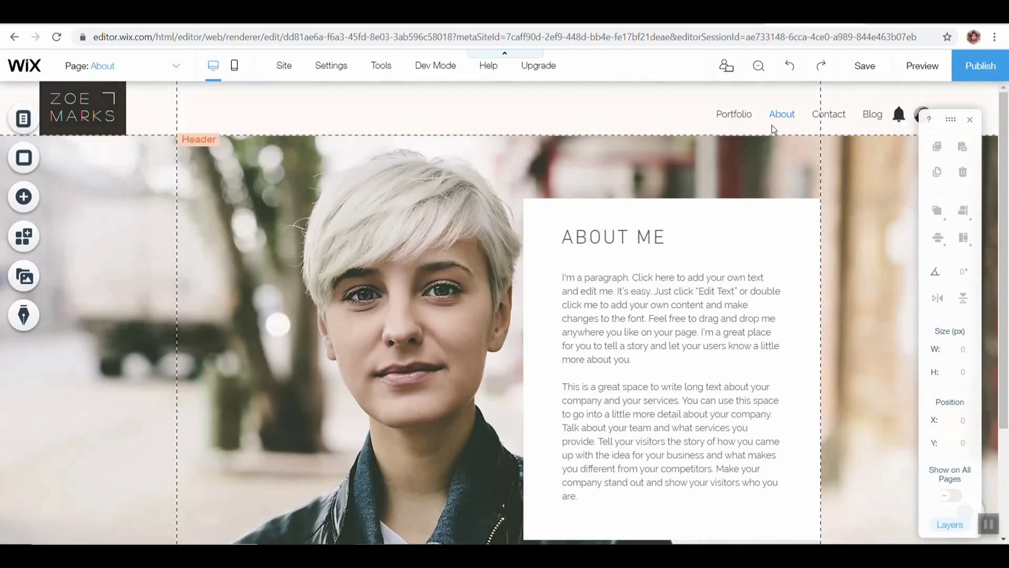
scroll(670, 211, "down", 1)
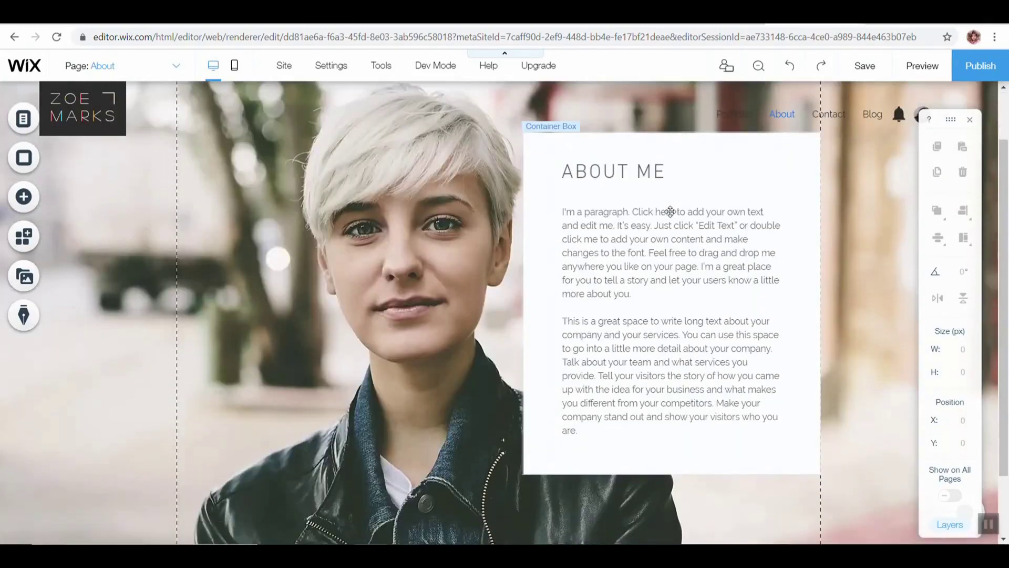
scroll(670, 211, "down", 1)
scroll(462, 262, "up", 1)
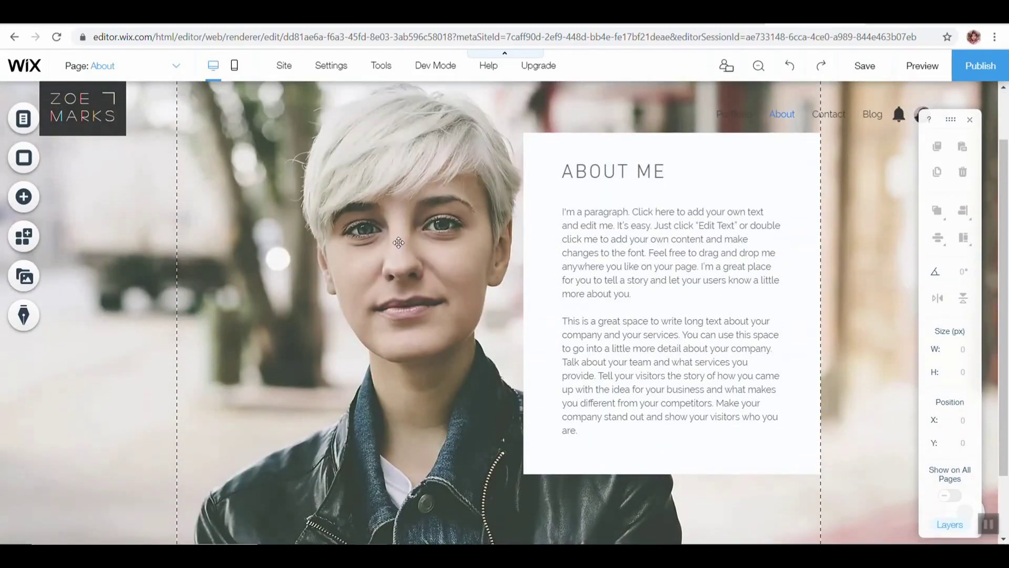
scroll(397, 331, "down", 1)
scroll(389, 336, "up", 2)
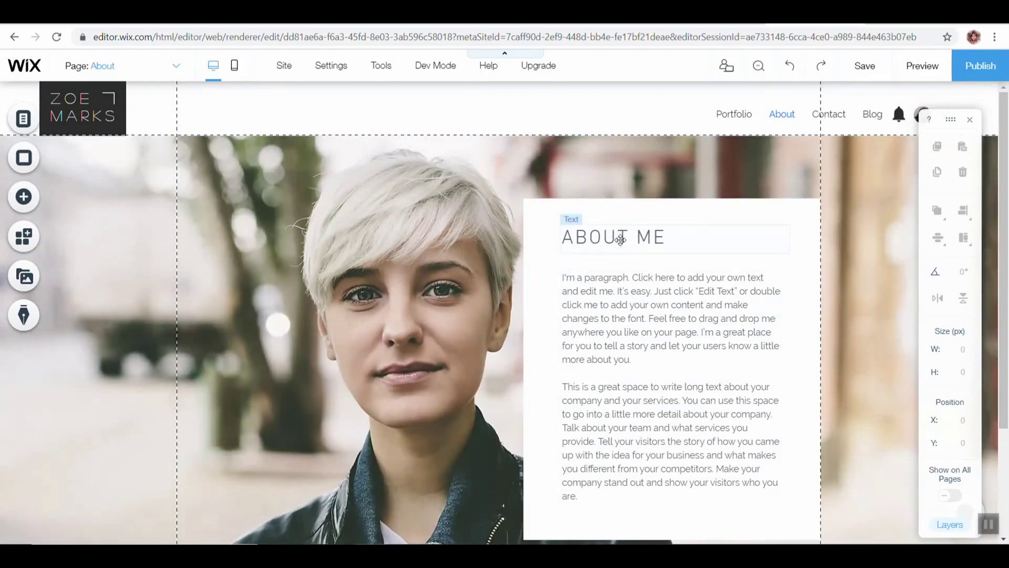
left_click(621, 240)
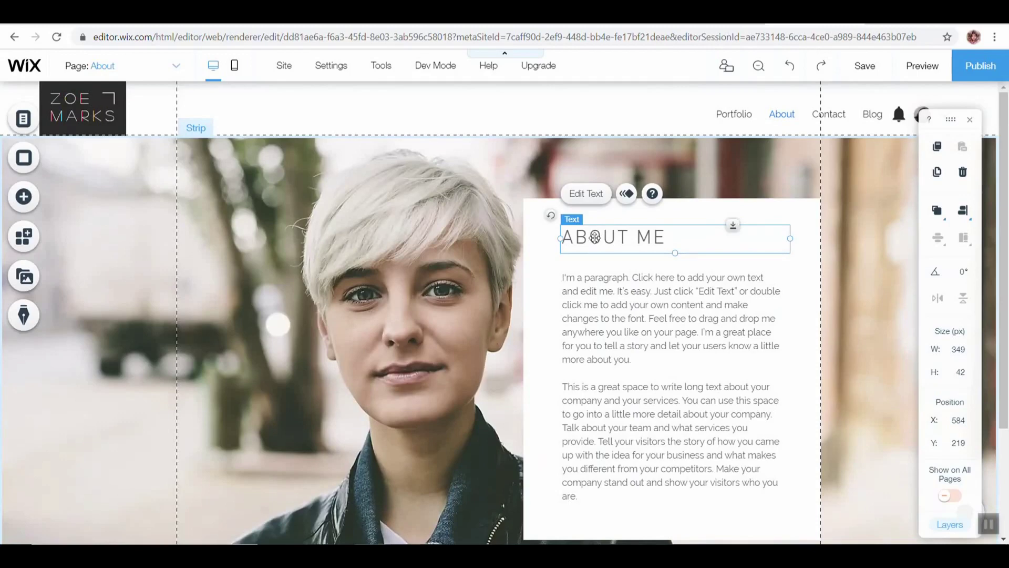
- Clear the bio paragraph and type 'Thank you so much for visiting my portfolio'
left_click(642, 289)
scroll(642, 290, "down", 1)
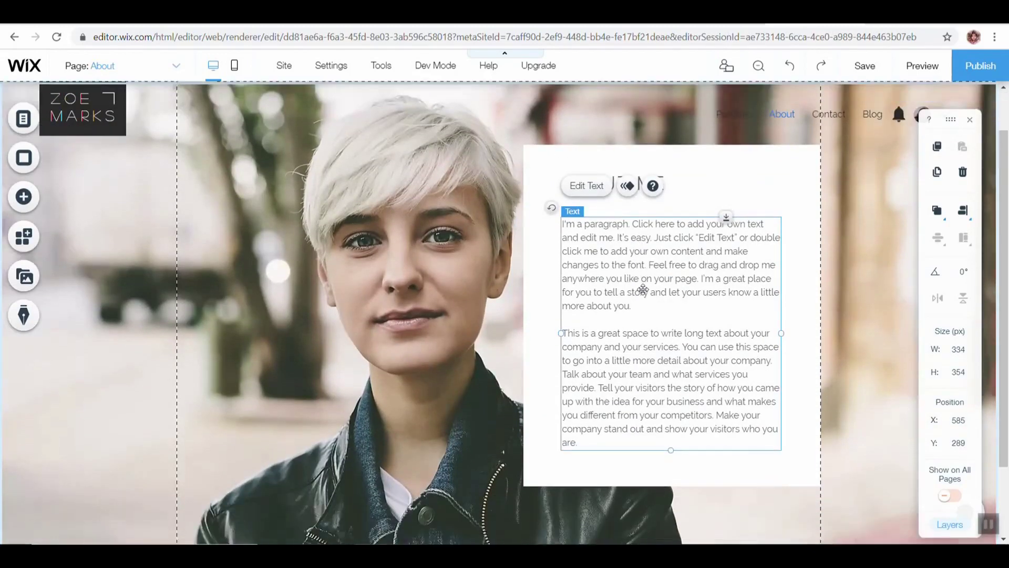
scroll(642, 289, "down", 2)
scroll(643, 289, "up", 2)
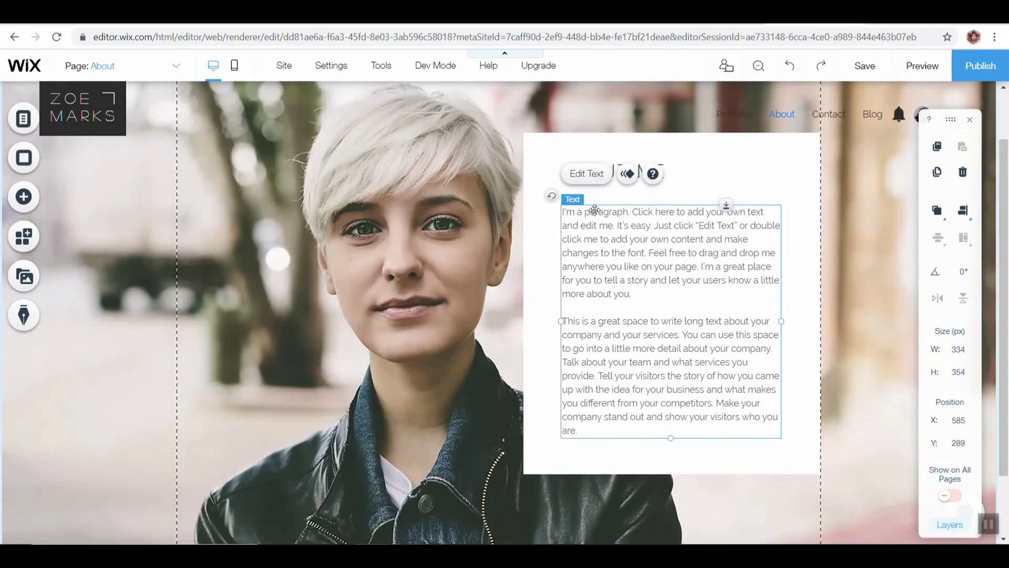
left_click(586, 179)
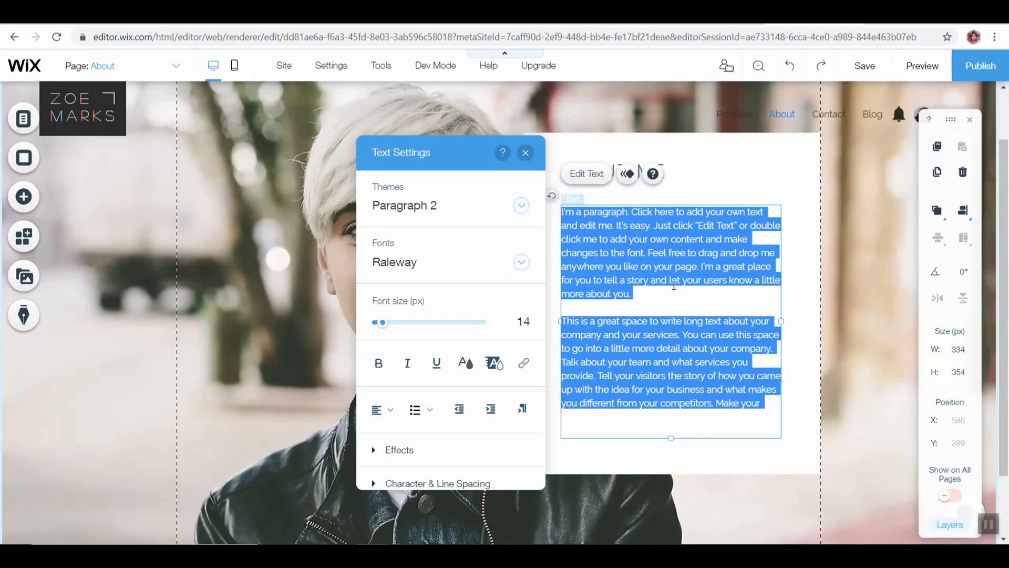
key("BackSpace")
type("Thank you ")
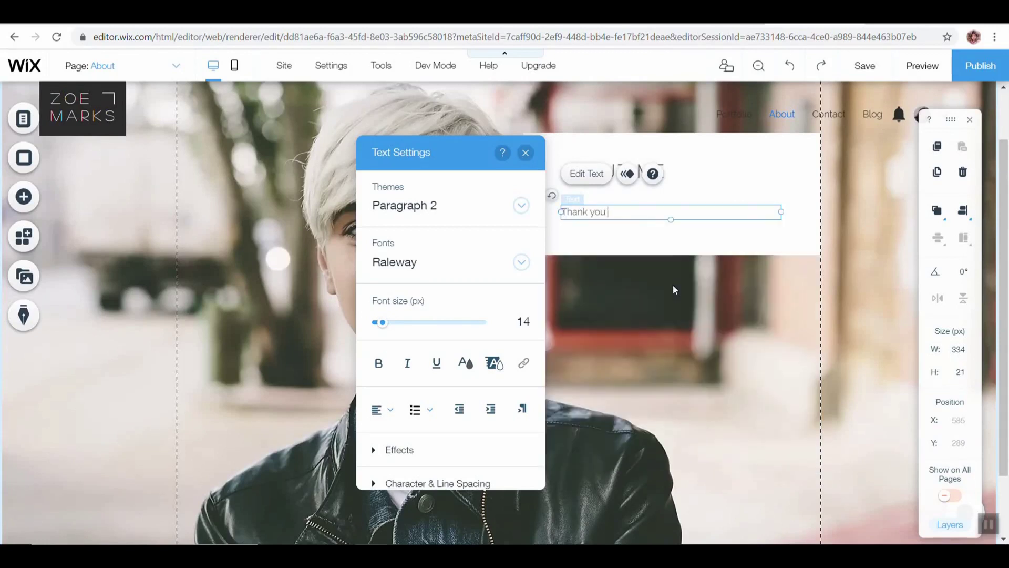
type("so much for visiting my portfolio")
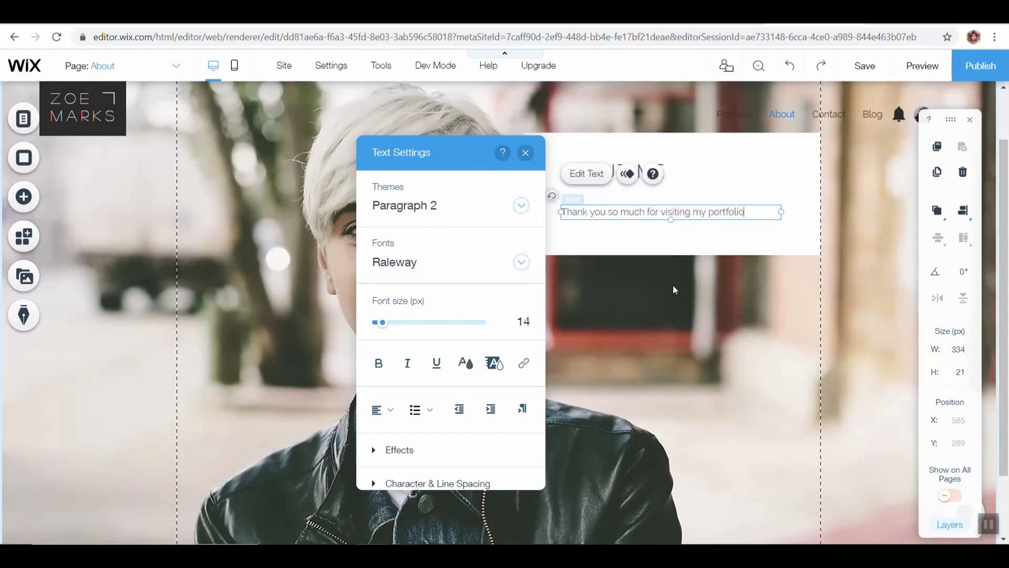
- Change 'portfolio' to 'website!' and add a self-introduction with the owner's name, fixing typos
key("BackSpace")
key("BackSpace")
key("BackSpace")
key("BackSpace")
key("BackSpace")
key("BackSpace")
key("BackSpace")
key("BackSpace")
key("BackSpace")
type("website! Let me int")
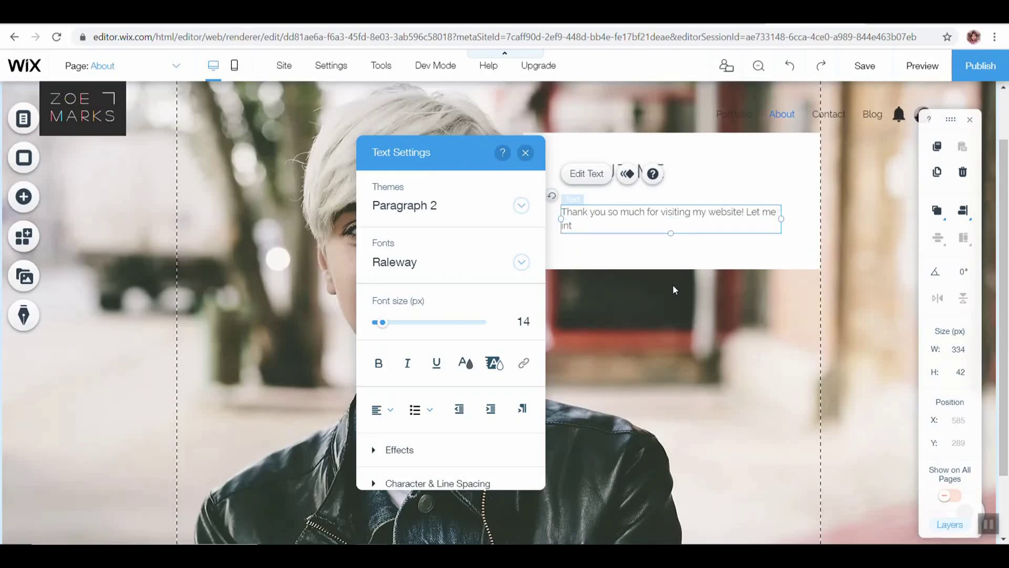
type("trod")
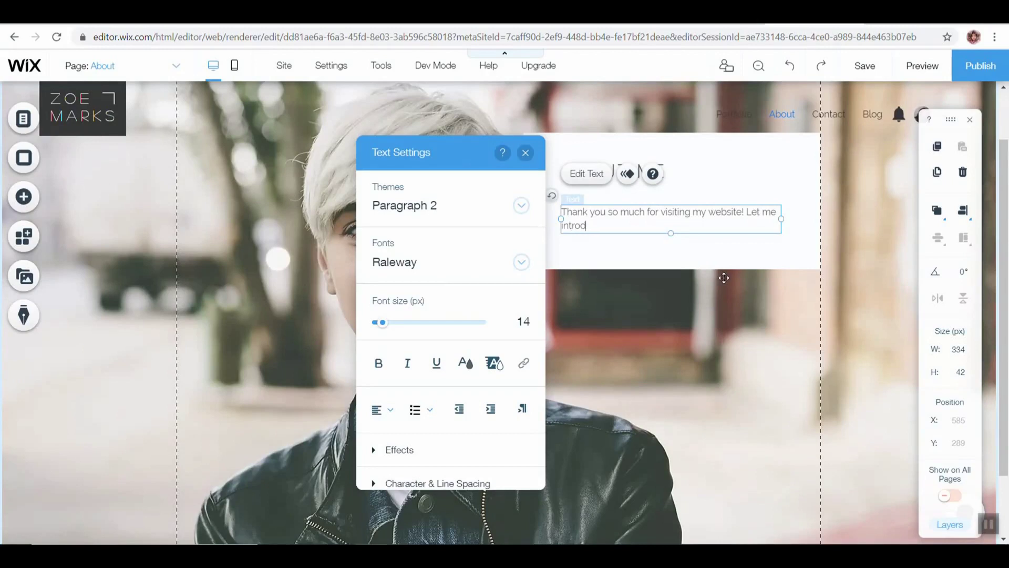
type("uce myself. My name is Ton")
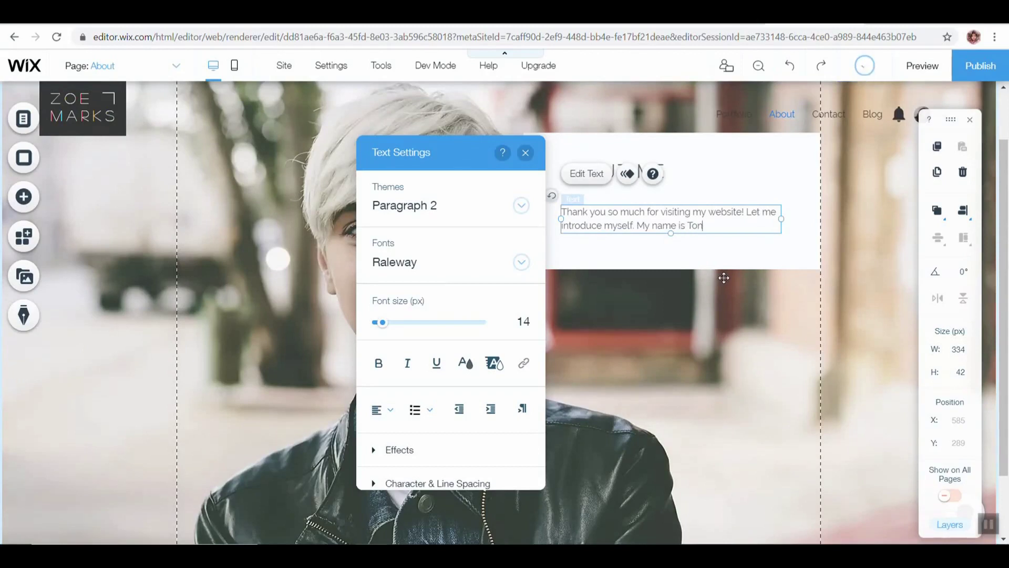
type("ya and I am married")
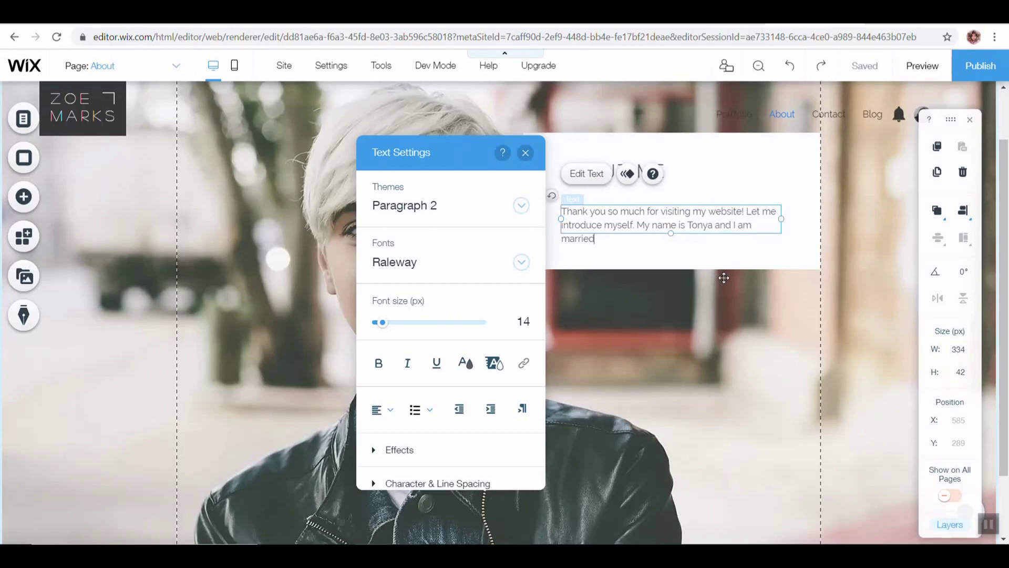
type(" with two daugh")
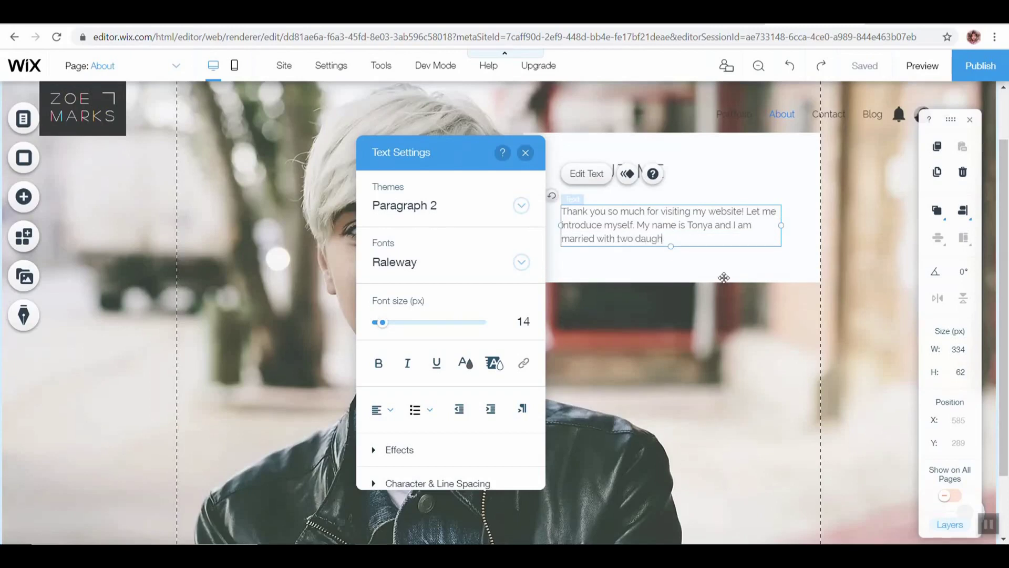
type("ters...")
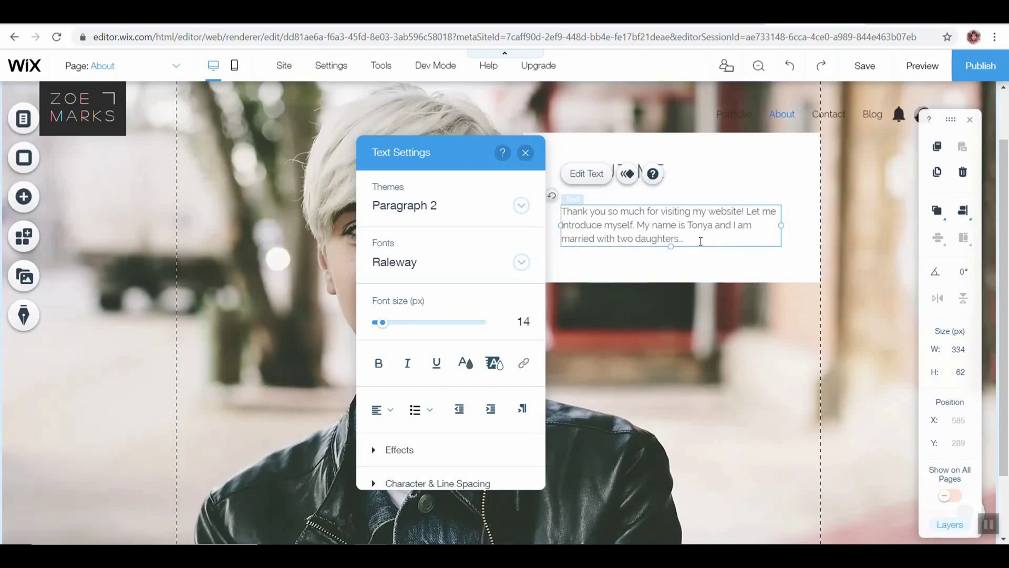
- Select the whole new paragraph, then finish editing the text
left_click_drag(704, 240, 561, 211)
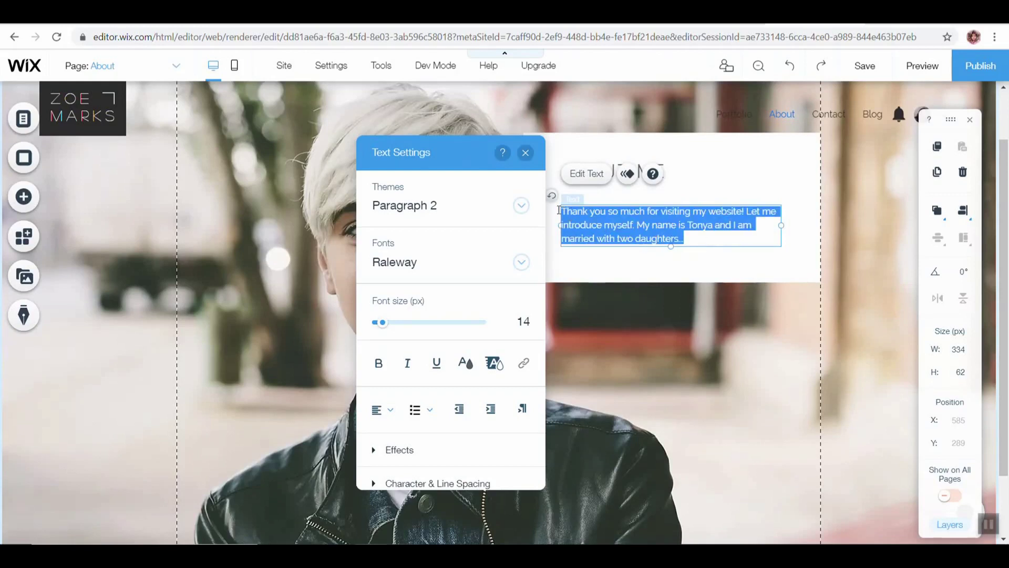
left_click(709, 240)
left_click_drag(708, 240, 563, 210)
left_click(725, 266)
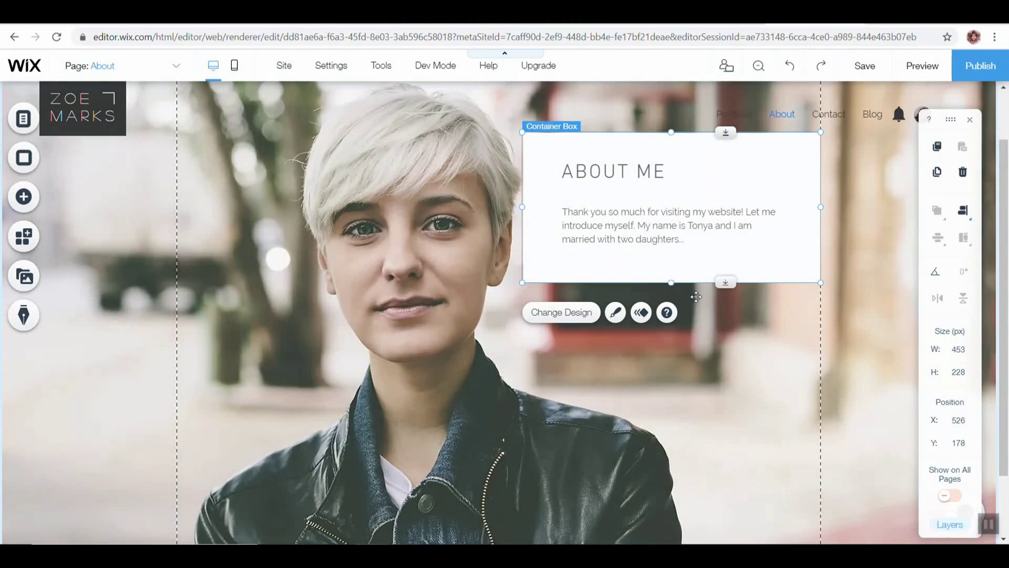
- Add blank lines after the end of the bio text so its box grows taller
left_click(721, 214)
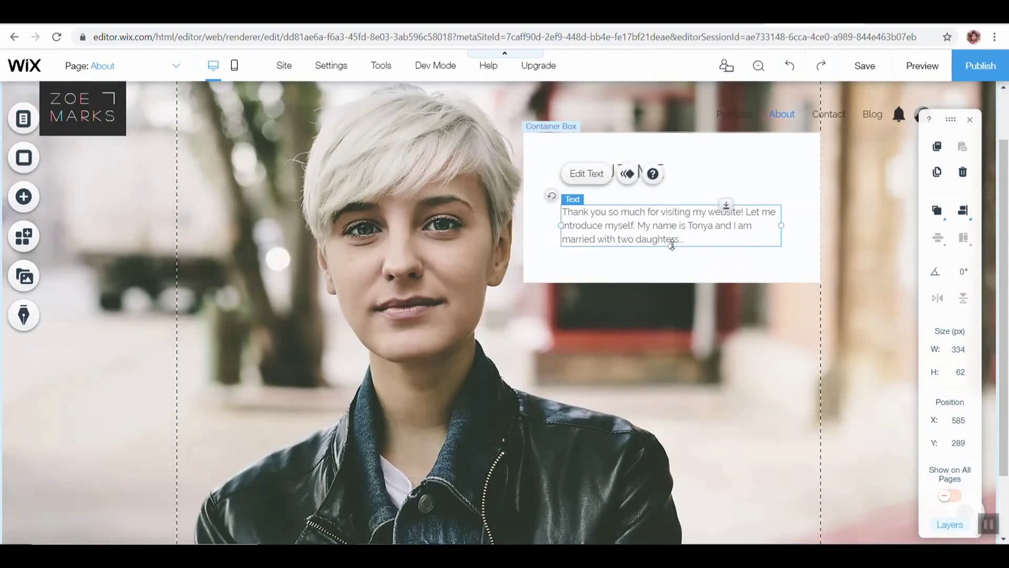
left_click(599, 175)
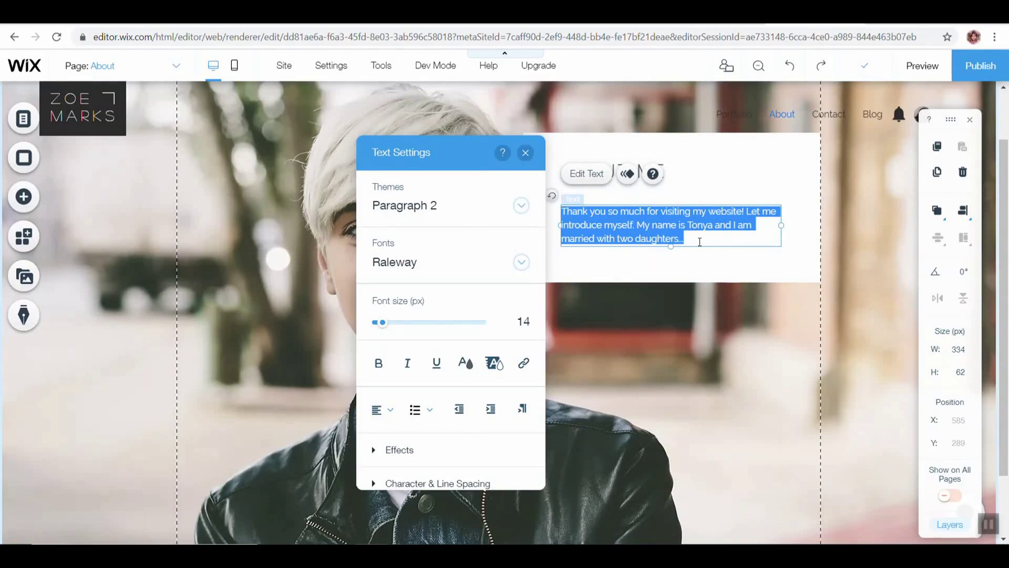
left_click(699, 242)
key("Return")
key("Return")
key("Return")
key("Return")
key("Return")
key("Return")
key("Return")
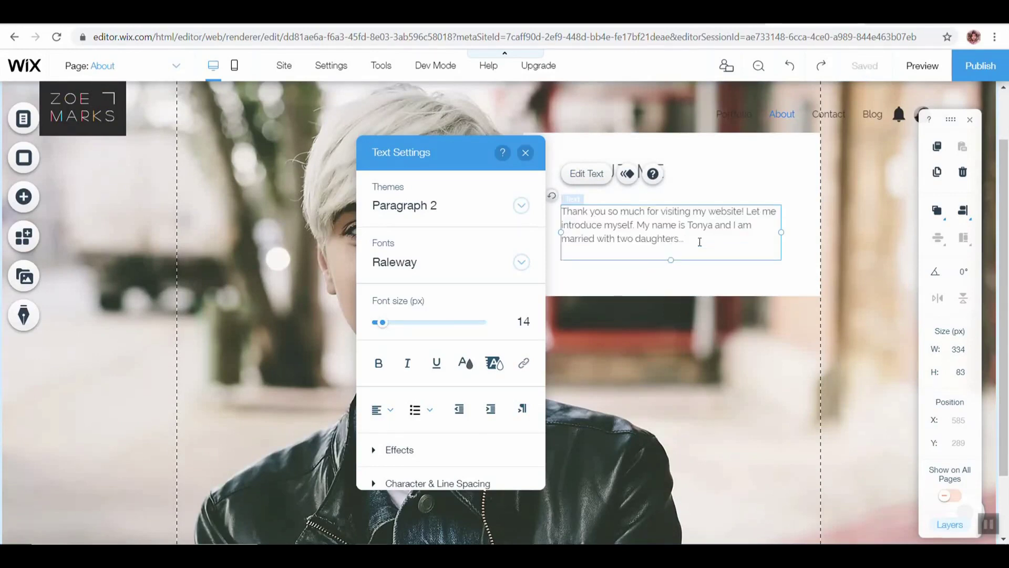
key("Return")
key("Return")
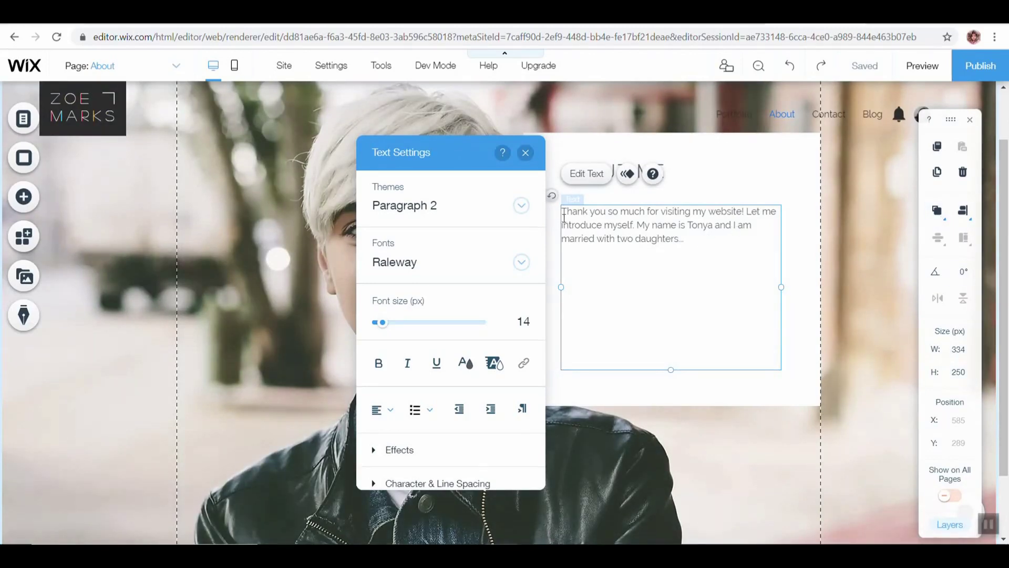
- Select all the bio text and raise its font size from 14 to 16 px
left_click_drag(694, 237, 561, 211)
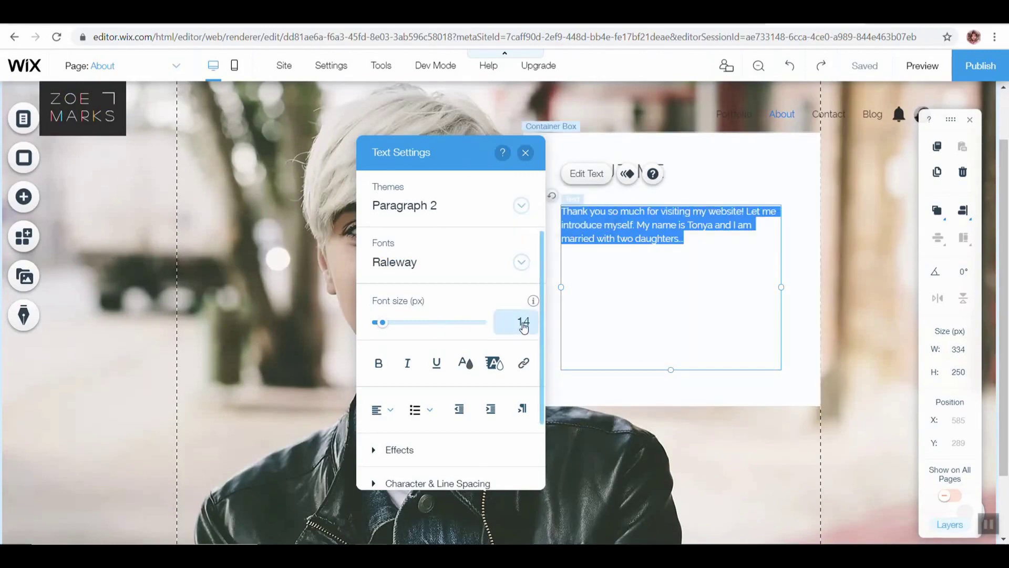
left_click(524, 322)
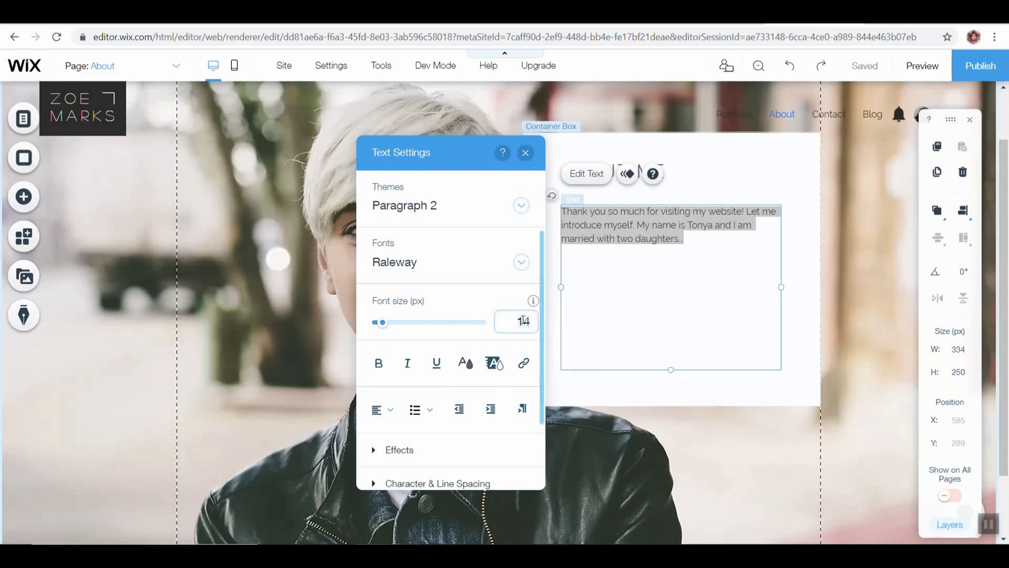
key("Up")
key("Up")
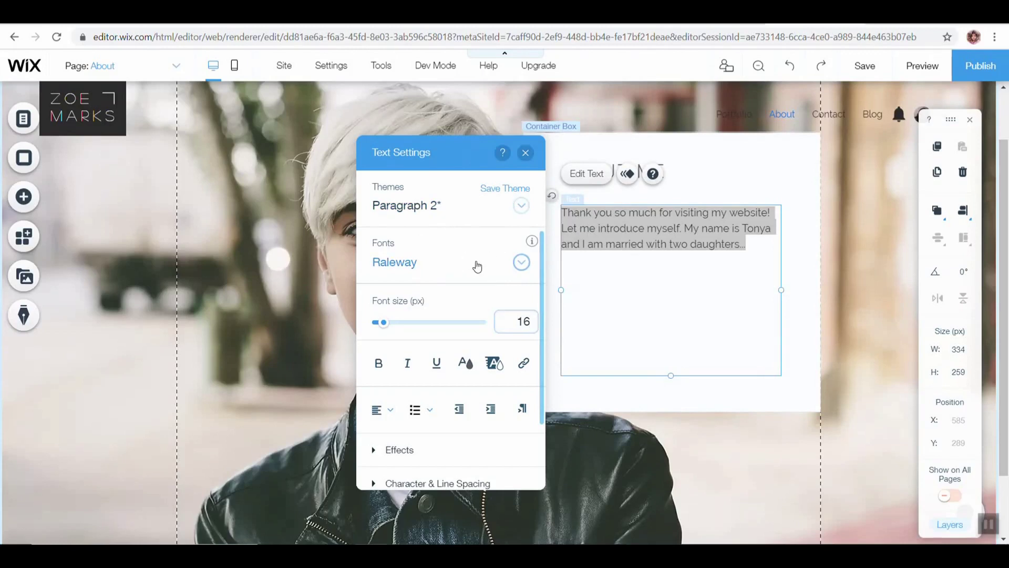
- Pick Open Sans Condensed from the Fonts list for the bio text
left_click(520, 262)
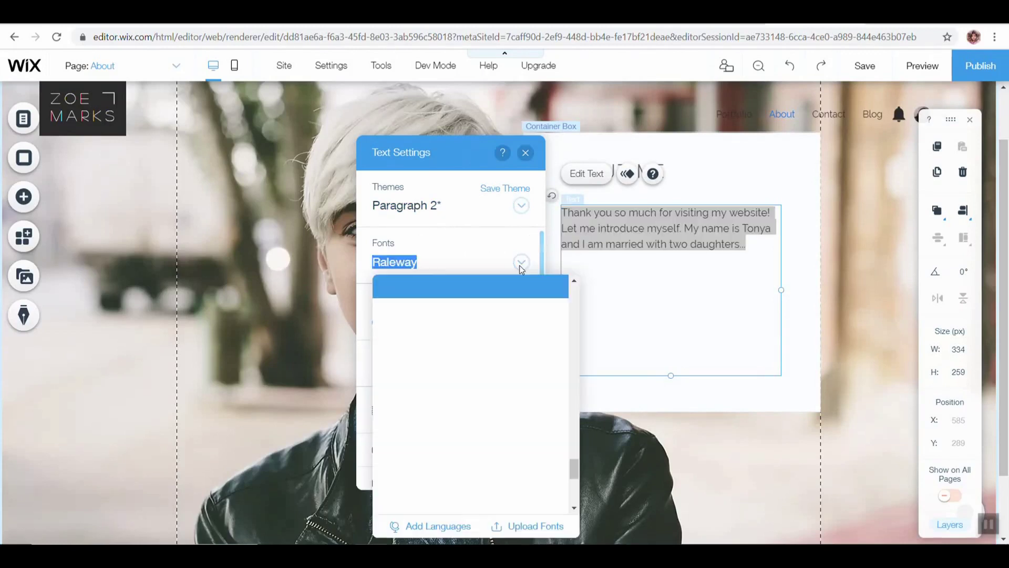
scroll(468, 367, "down", 5)
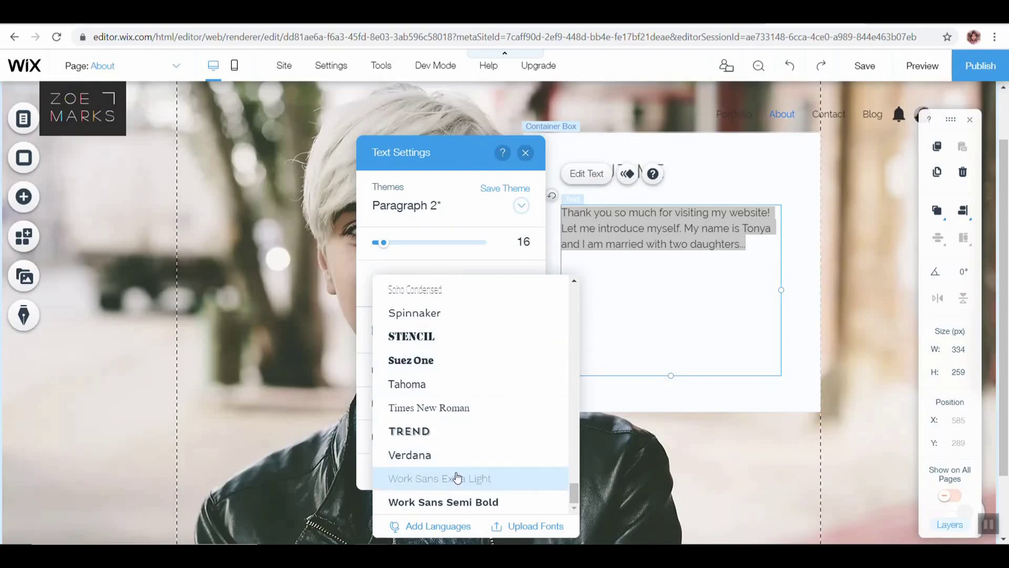
scroll(457, 475, "up", 1)
scroll(456, 475, "up", 10)
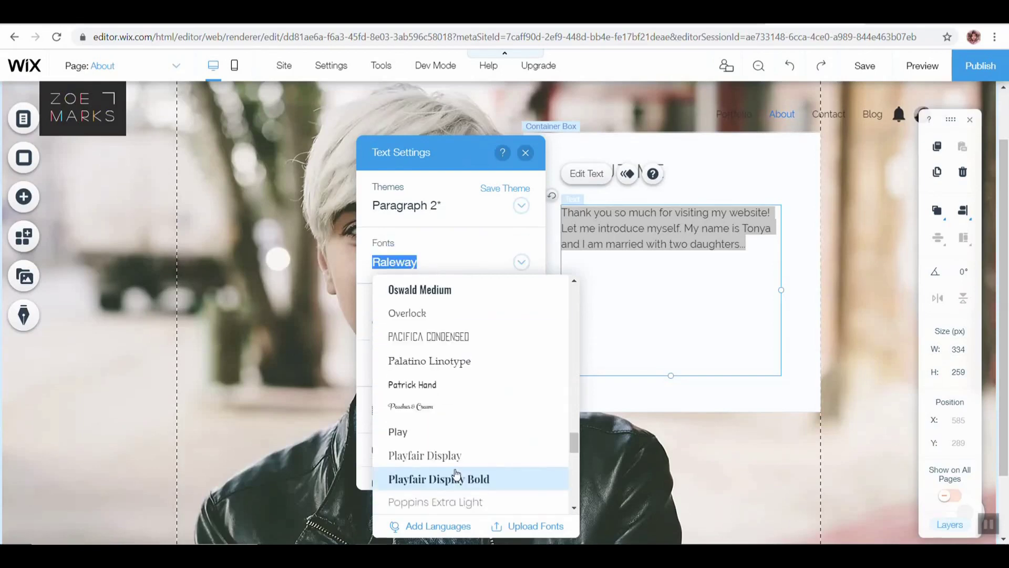
scroll(456, 474, "up", 2)
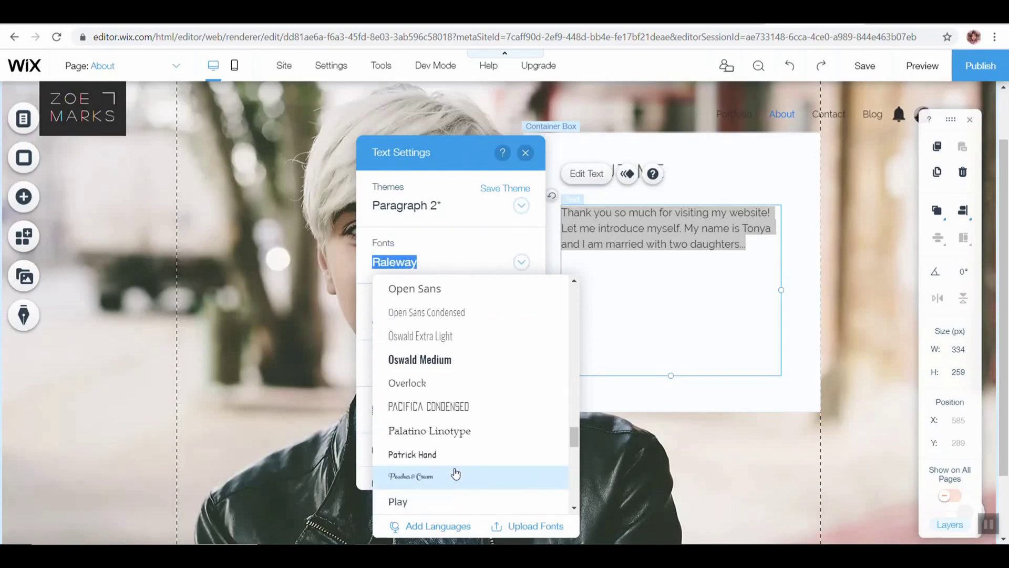
left_click(434, 314)
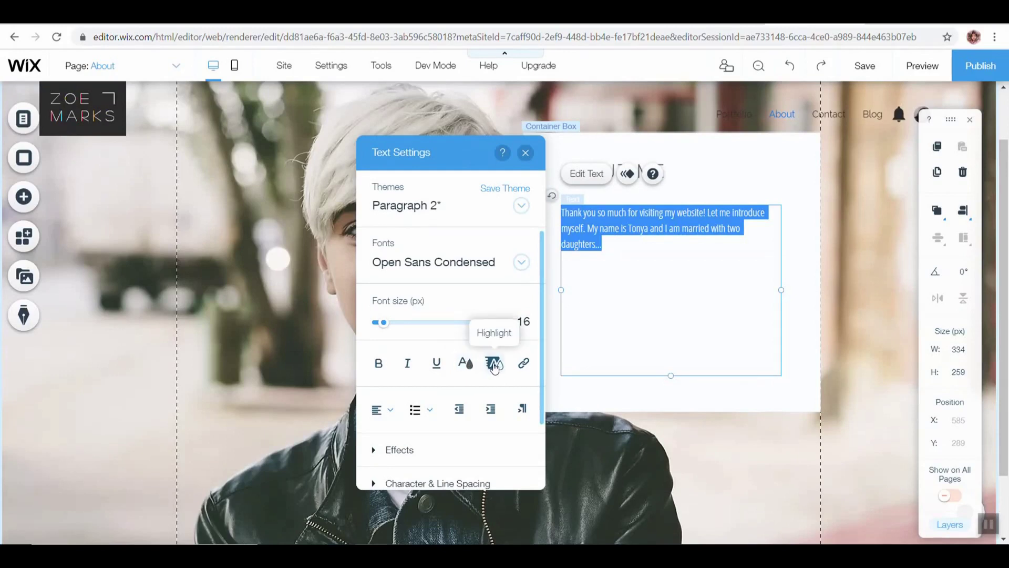
- Color the bio text with the dark red Site Colors swatch #8A2513
left_click(464, 369)
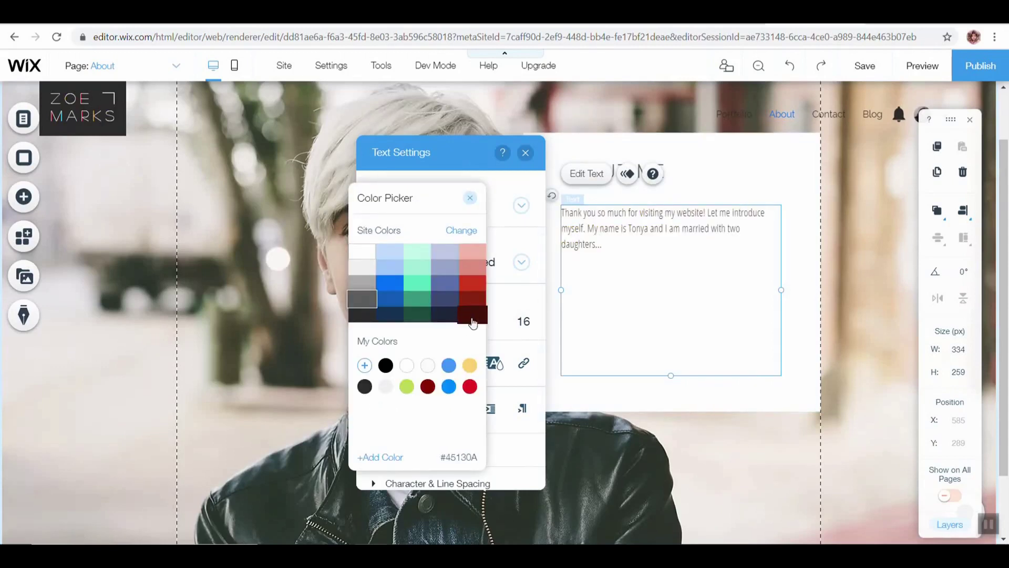
left_click(472, 298)
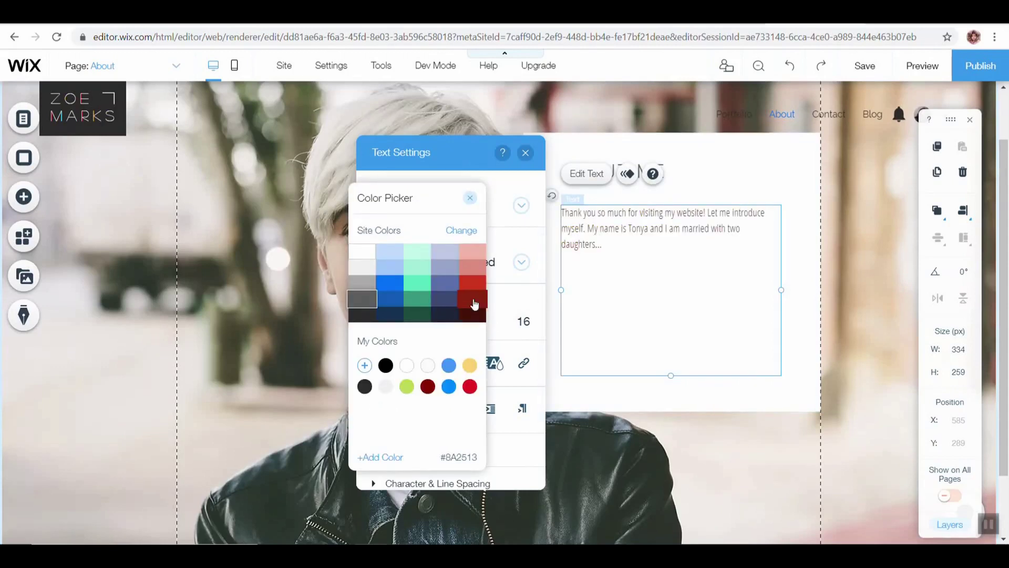
left_click(609, 250)
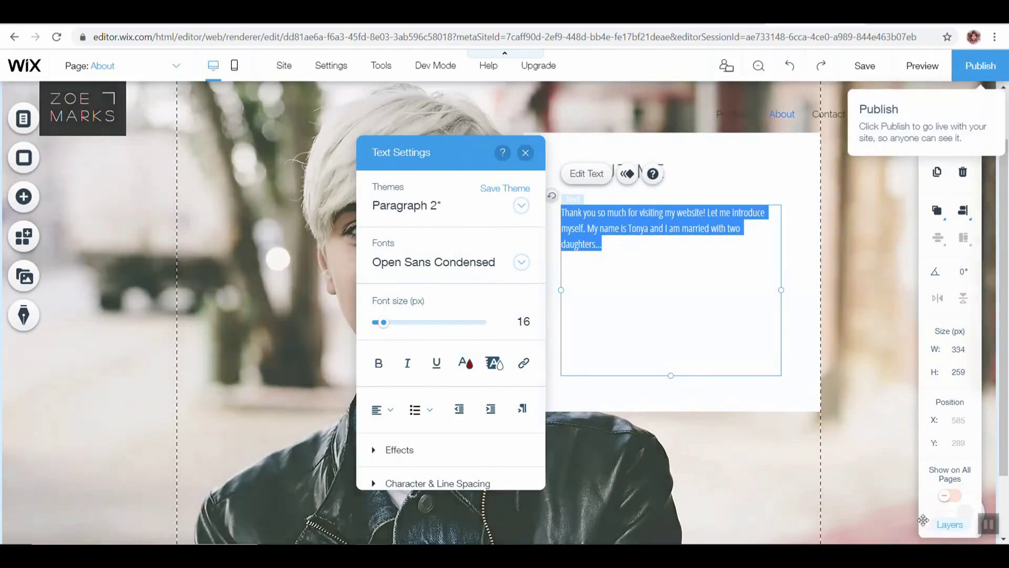
left_click(990, 528)
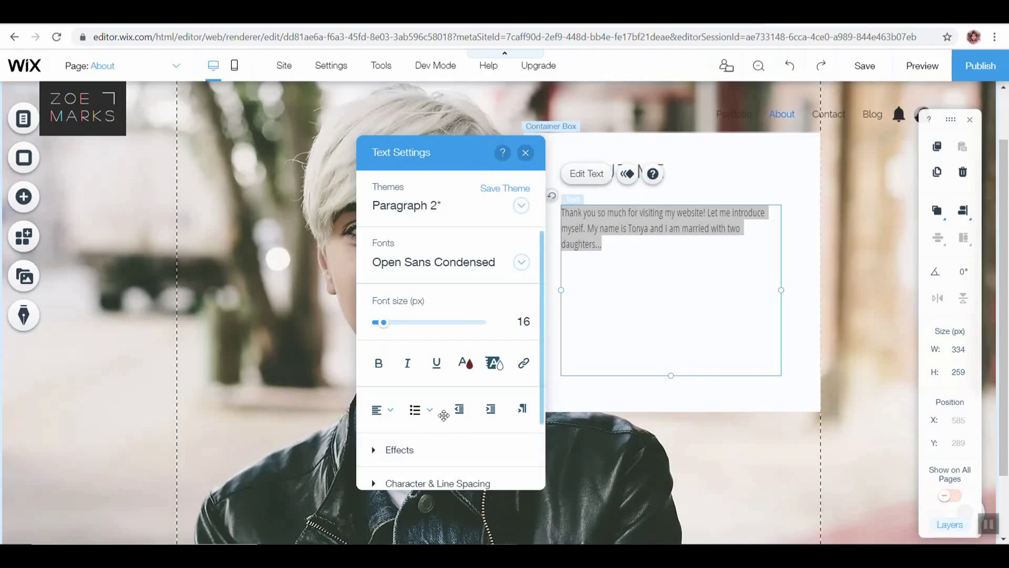
scroll(432, 423, "down", 2)
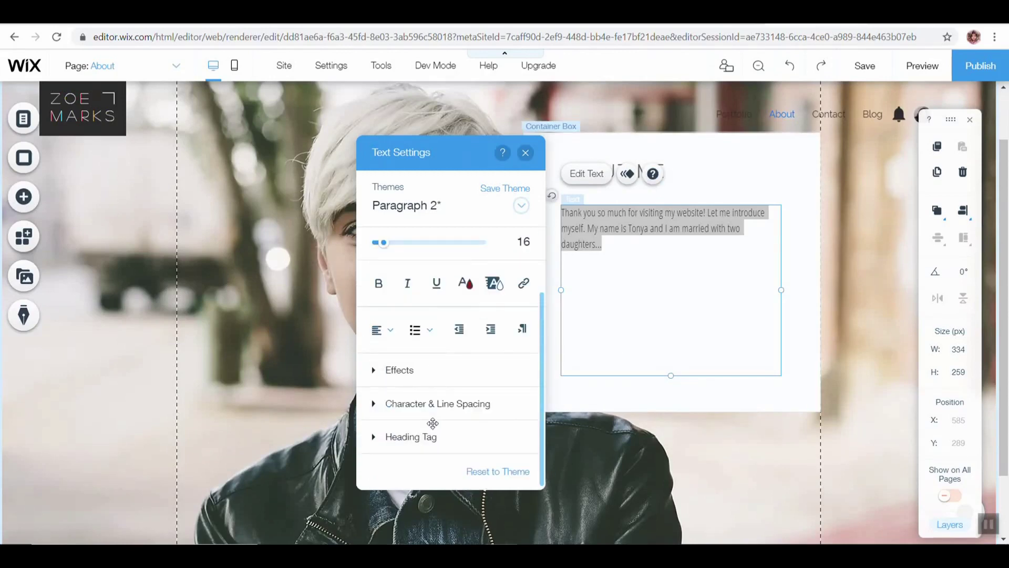
scroll(433, 423, "up", 2)
scroll(431, 421, "down", 2)
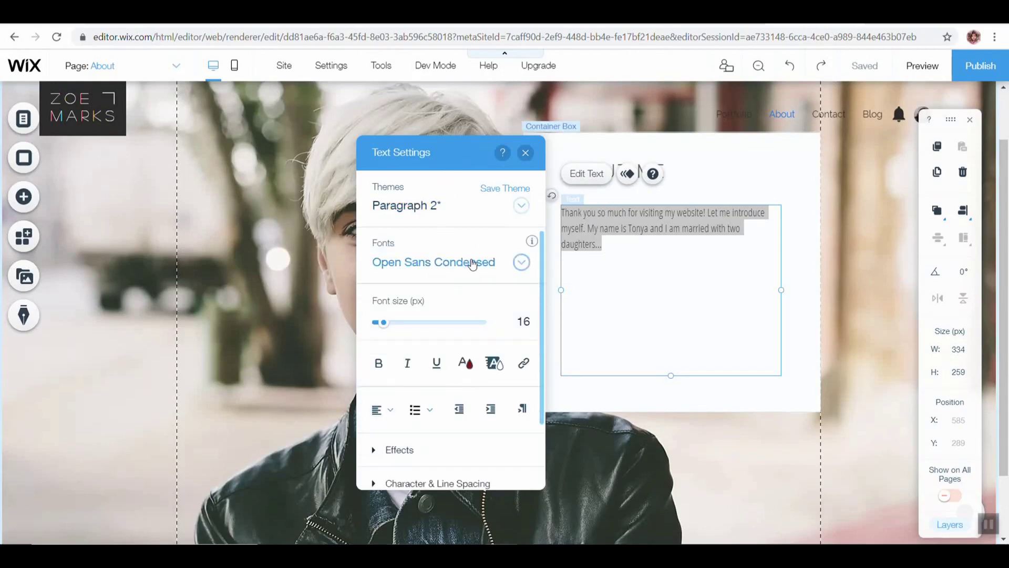
- Close Text Settings and undo the color, font, size and typed-text edits until the placeholder paragraphs return
left_click(526, 152)
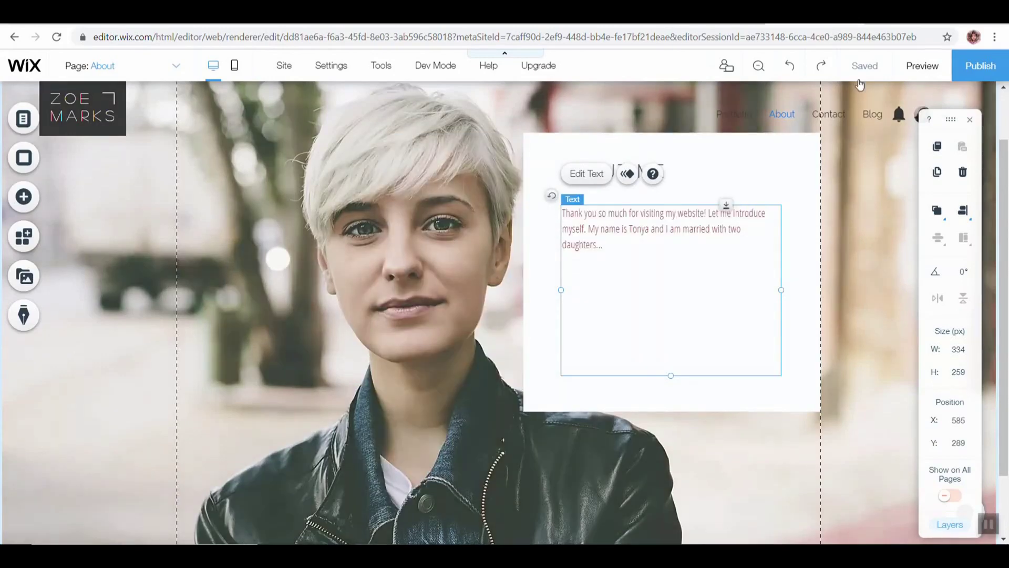
left_click(790, 67)
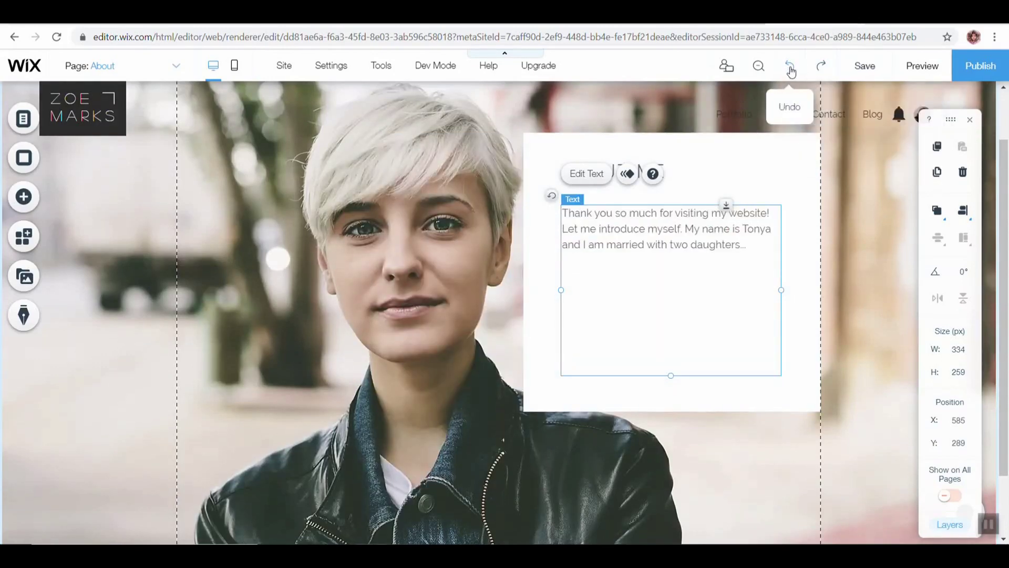
left_click(790, 68)
left_click(789, 67)
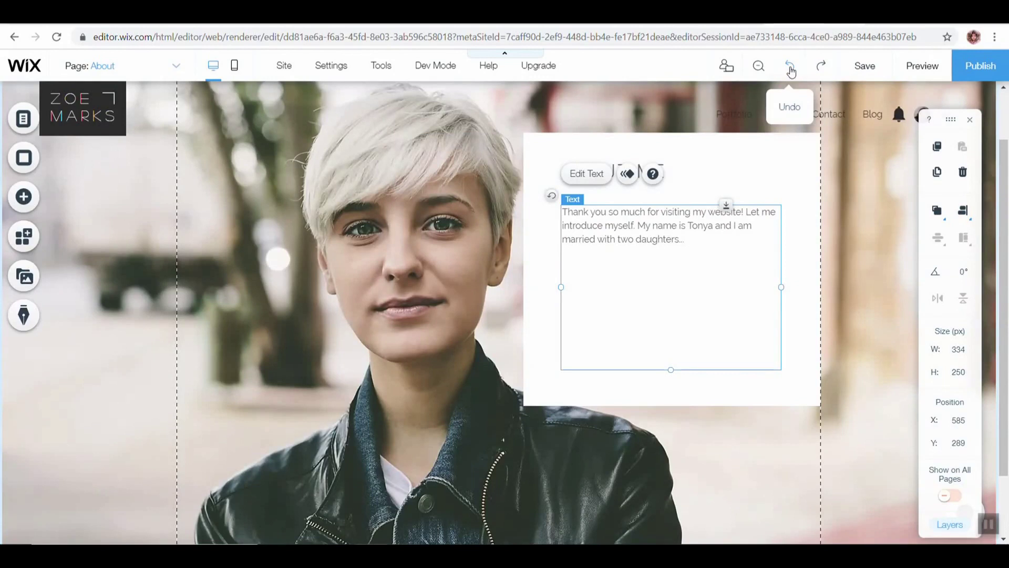
left_click(789, 67)
left_click(789, 67)
left_click(790, 67)
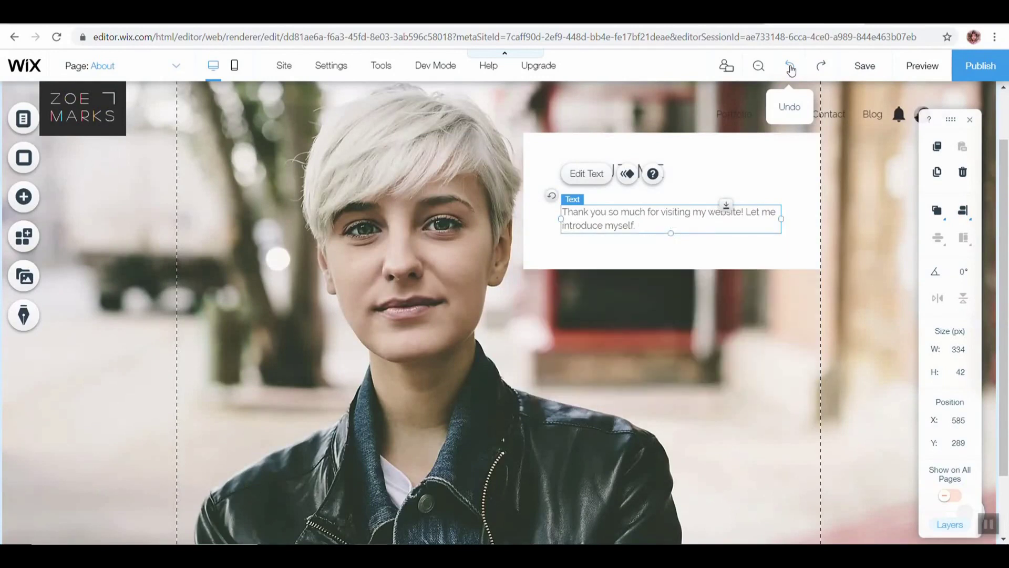
left_click(790, 68)
left_click(790, 67)
left_click(790, 67)
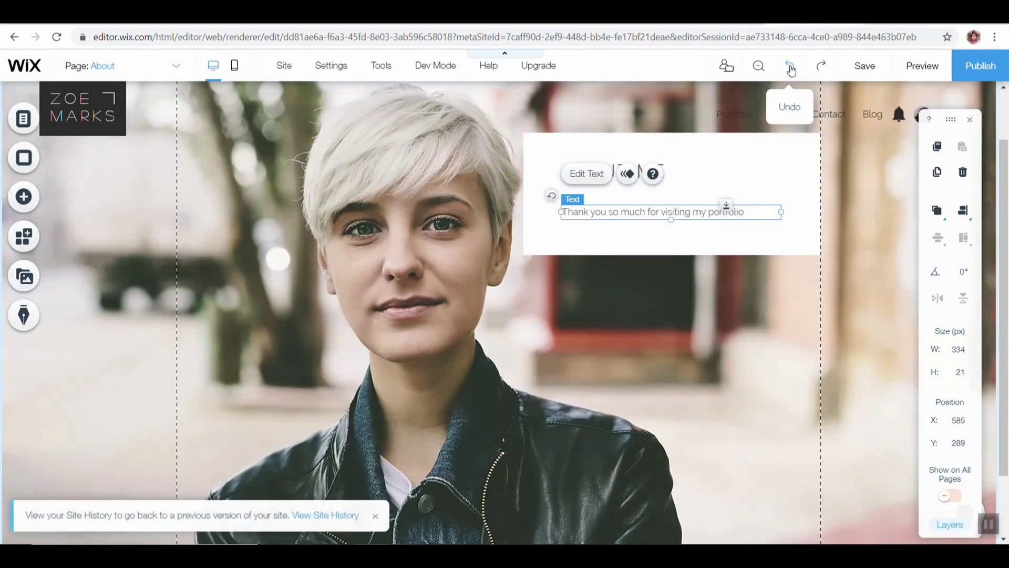
left_click(790, 67)
left_click(790, 68)
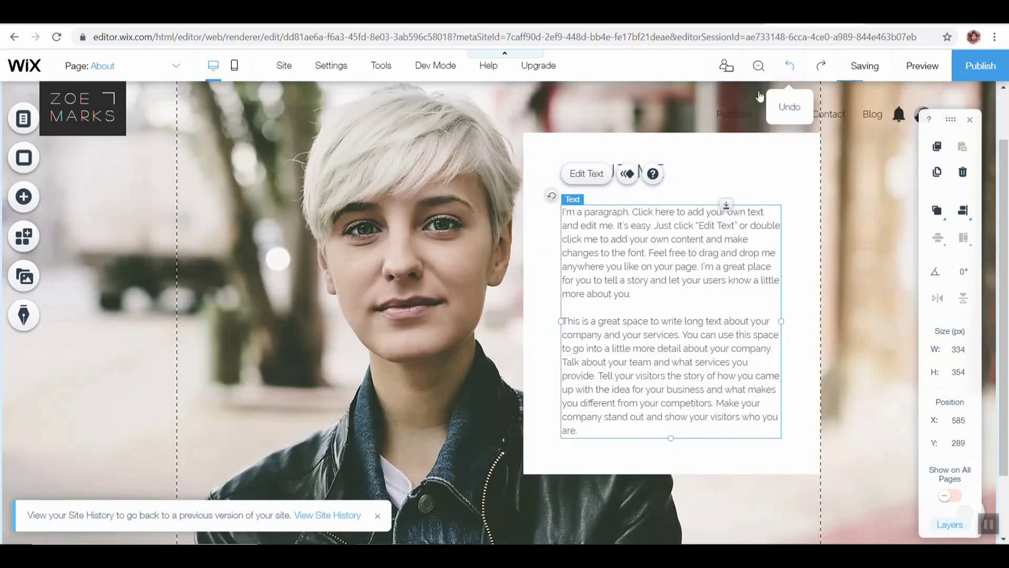
key("ctrl+z")
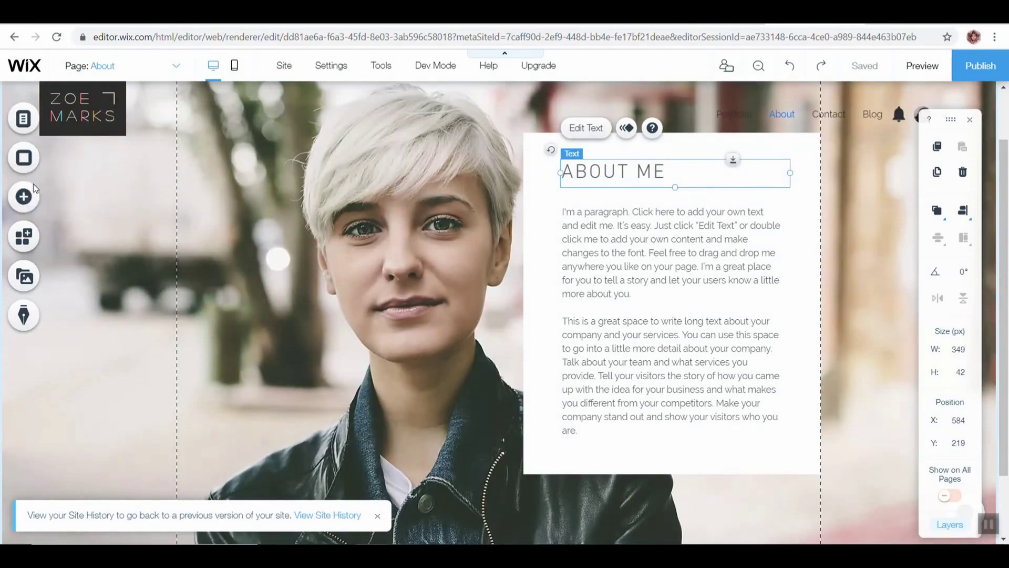
left_click(24, 197)
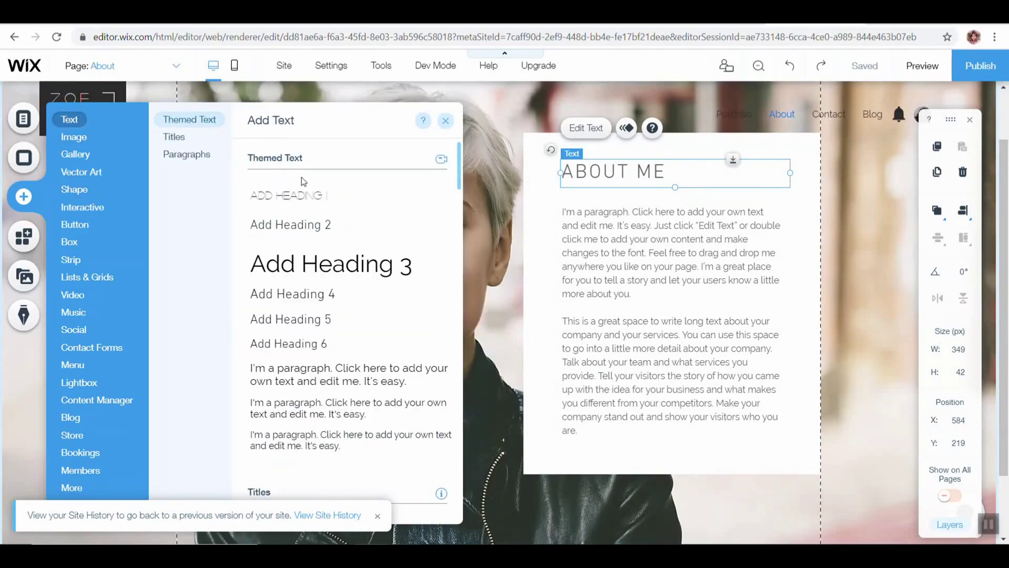
scroll(293, 356, "down", 3)
scroll(296, 358, "down", 5)
scroll(299, 368, "up", 6)
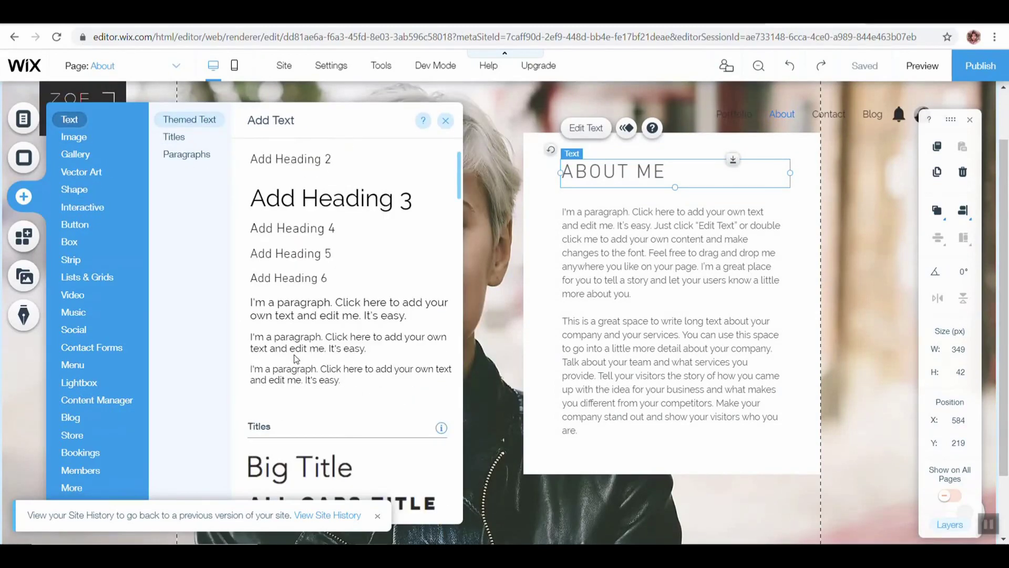
scroll(305, 376, "down", 3)
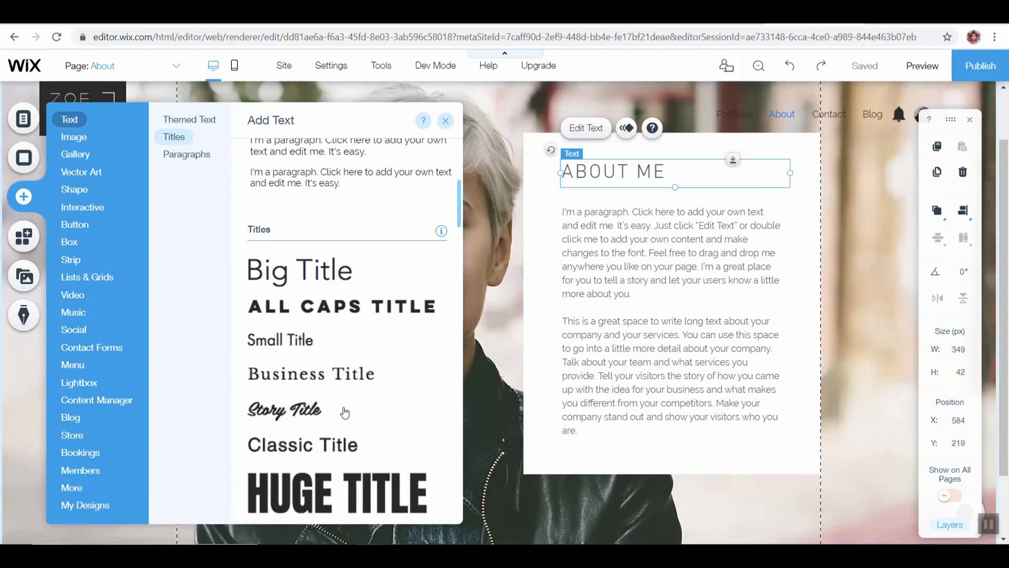
scroll(331, 476, "up", 5)
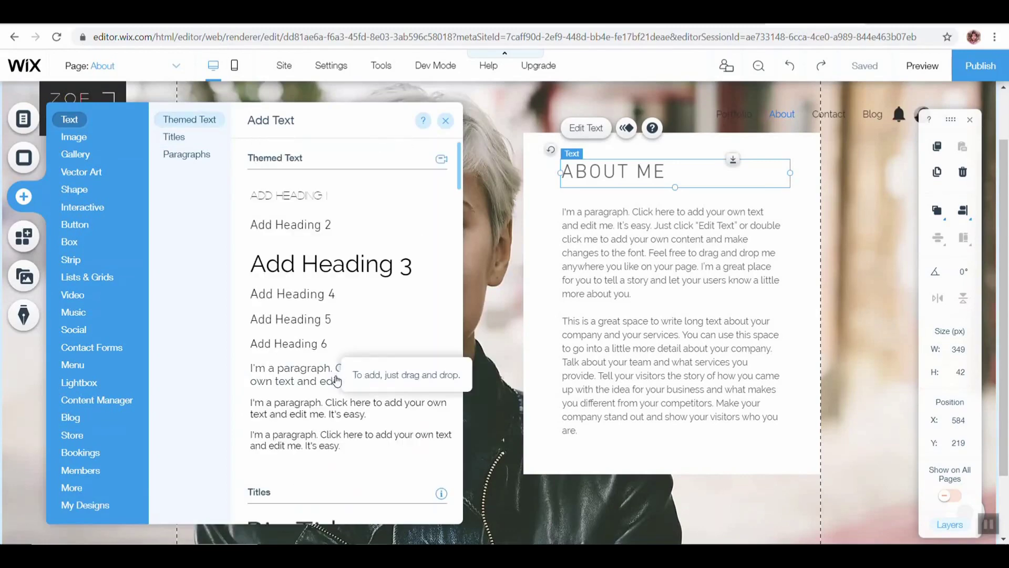
left_click(337, 410)
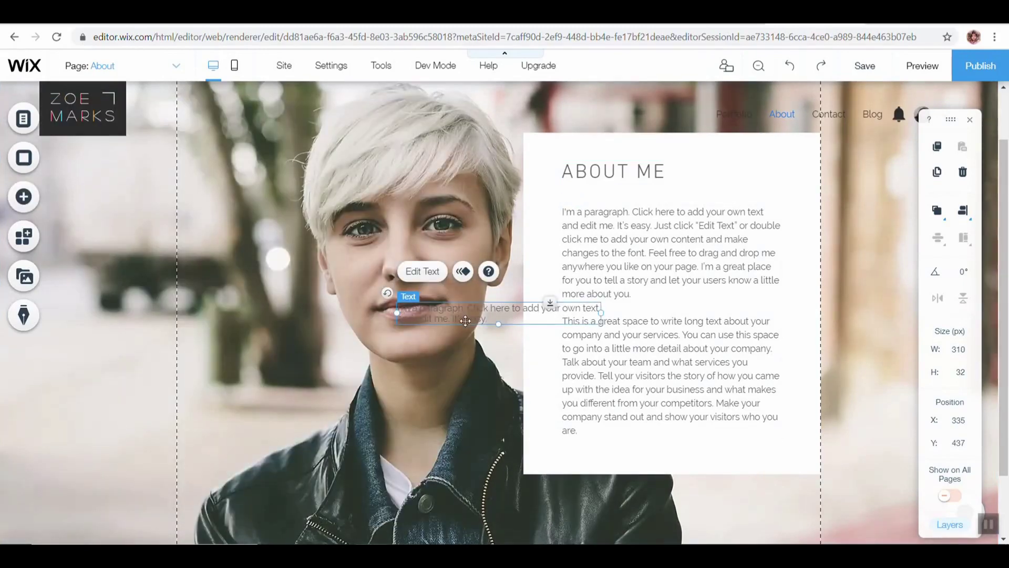
left_click_drag(465, 314, 628, 454)
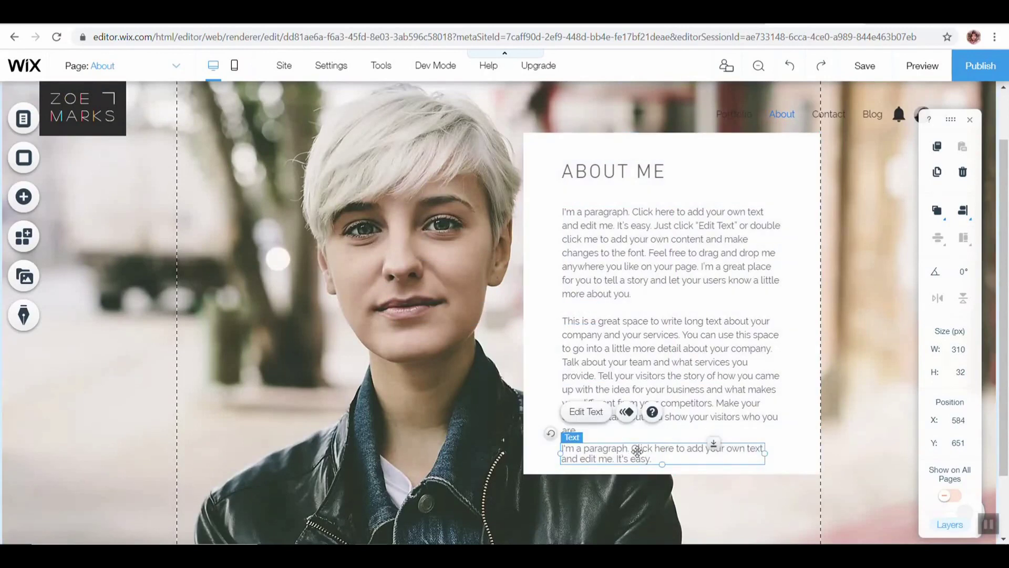
left_click(647, 357)
left_click(640, 455)
key("Delete")
left_click(640, 455)
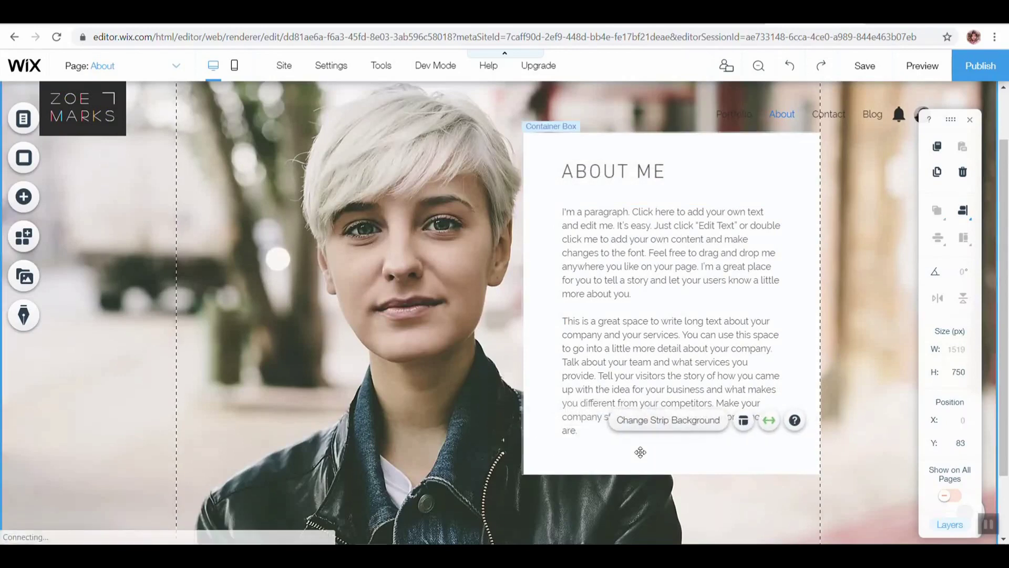